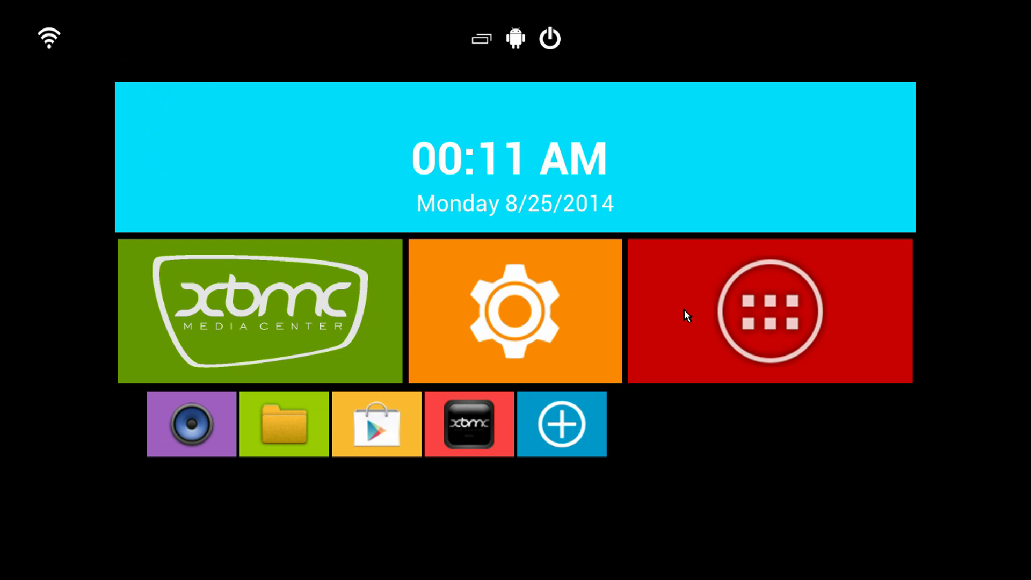
pyautogui.click(740, 304)
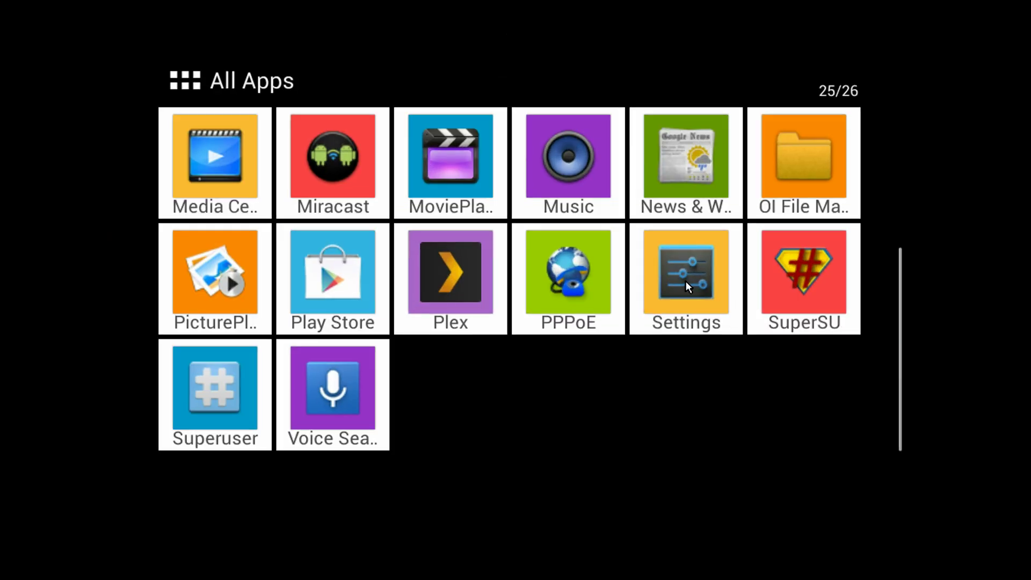
pyautogui.scroll(2, 237, 274)
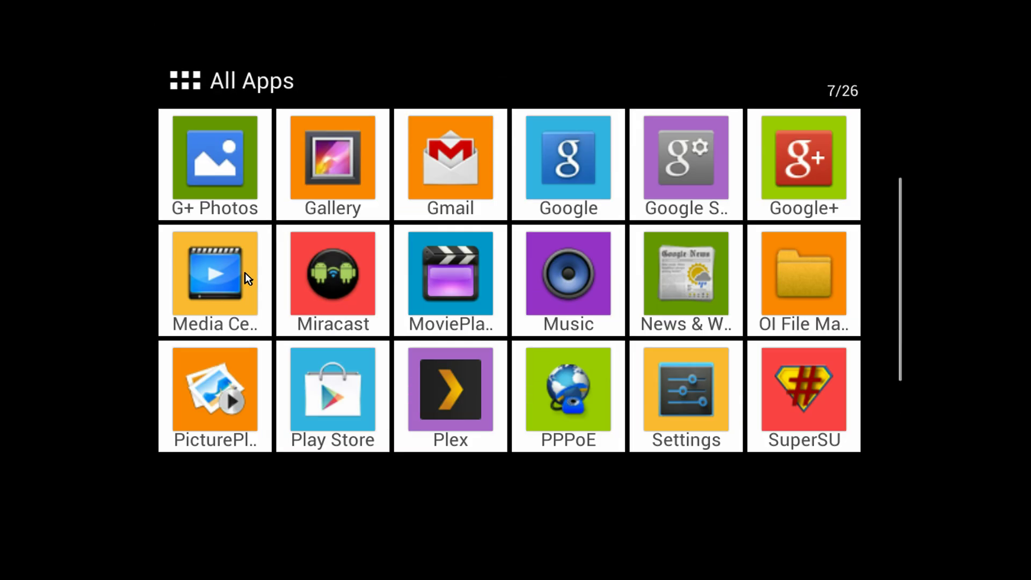
pyautogui.scroll(2, 257, 281)
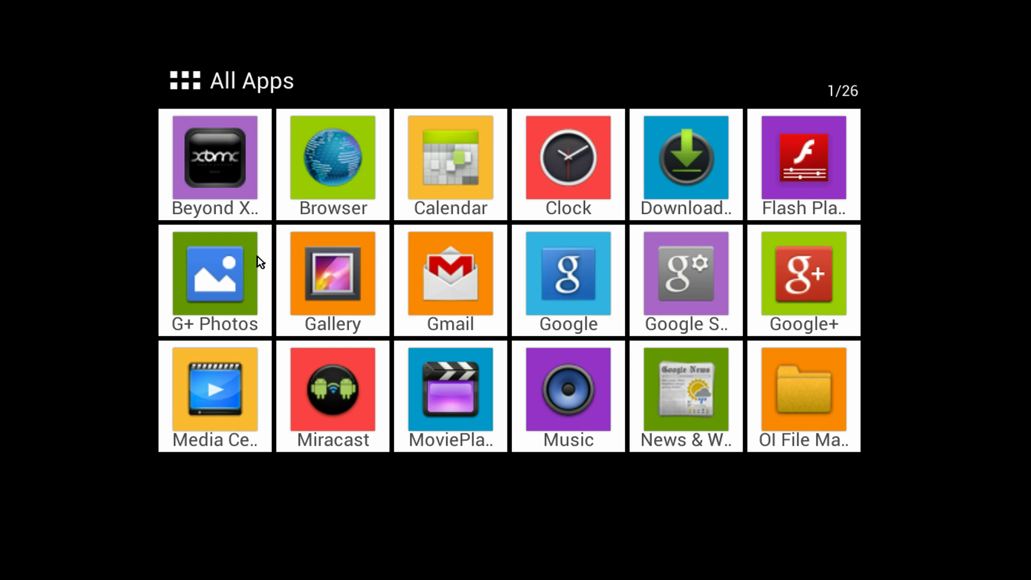
pyautogui.scroll(-2, 290, 276)
pyautogui.scroll(-2, 307, 303)
pyautogui.scroll(-1, 248, 295)
pyautogui.scroll(-1, 250, 277)
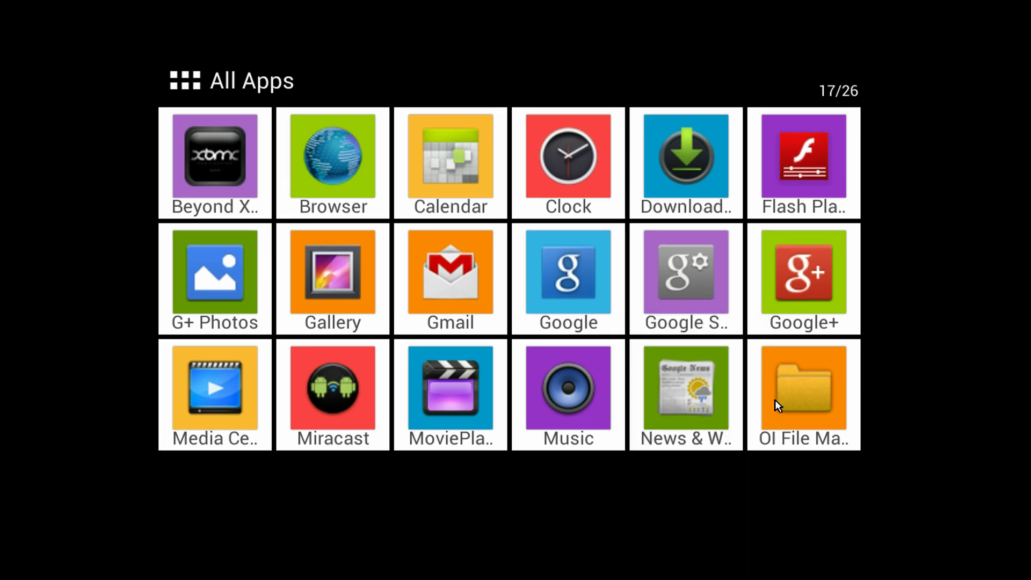
# - In OI File Manager, browse up to the root folder, move down to ueventd.rc, then go Home
pyautogui.click(804, 386)
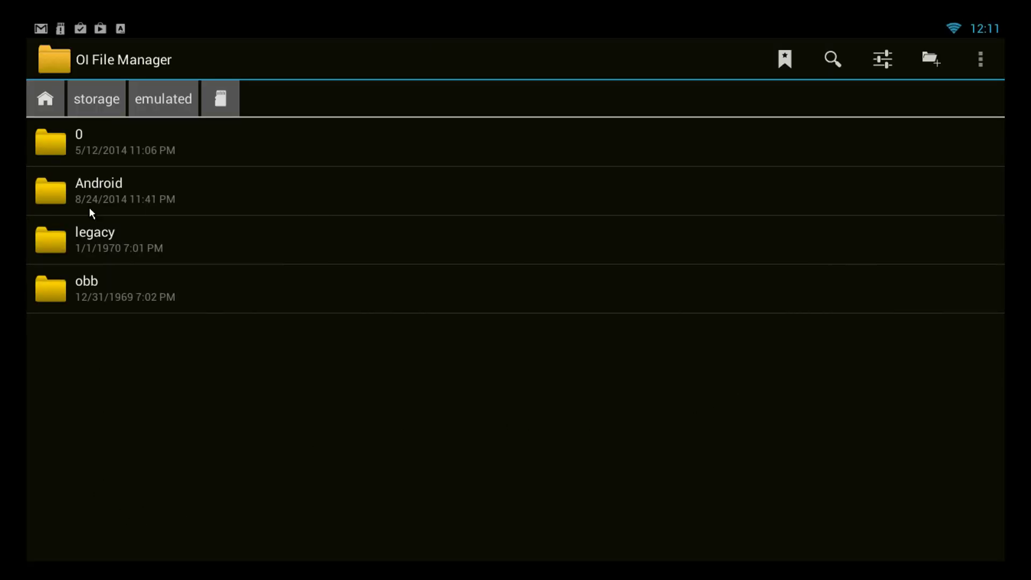
pyautogui.click(112, 105)
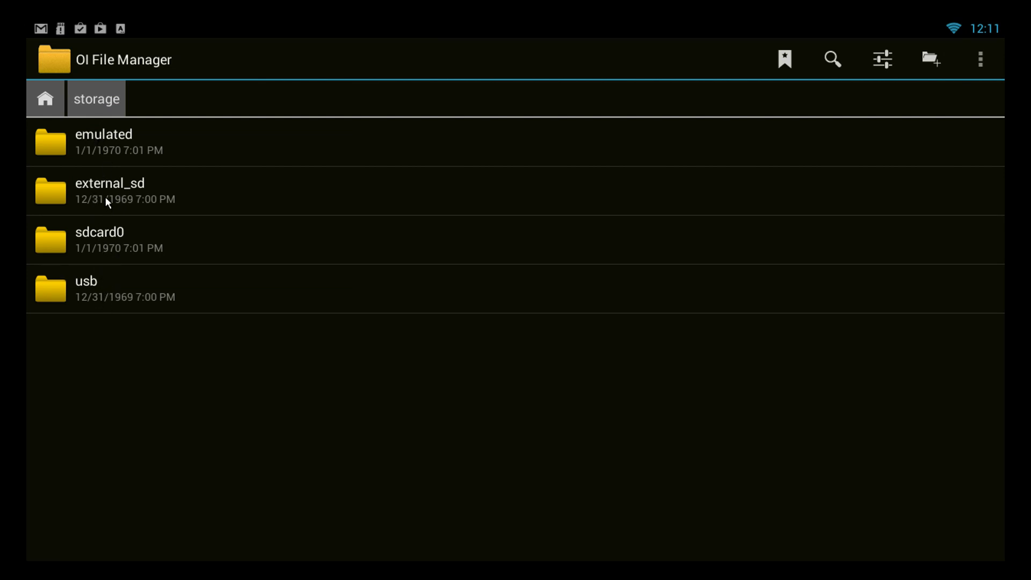
pyautogui.click(47, 103)
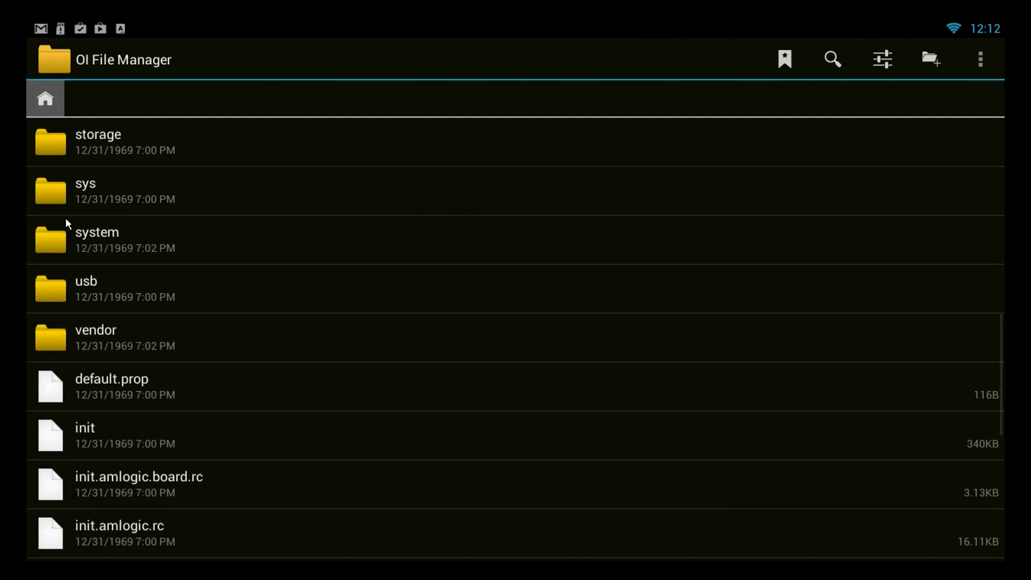
pyautogui.press('Down')
pyautogui.press('Down')
pyautogui.press('Down')
pyautogui.press('Down')
pyautogui.press('Down')
pyautogui.press('Down')
pyautogui.press('Down')
pyautogui.press('Down')
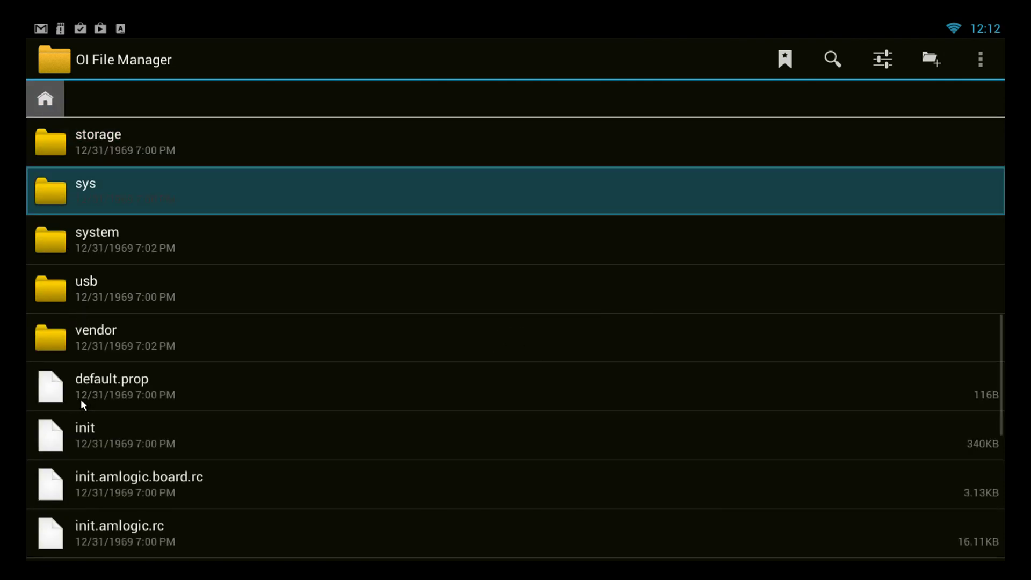
pyautogui.press('Down')
pyautogui.press('Down')
pyautogui.press('Down')
pyautogui.press('Down')
pyautogui.press('Down')
pyautogui.press('Down')
pyautogui.press('Down')
pyautogui.press('Down')
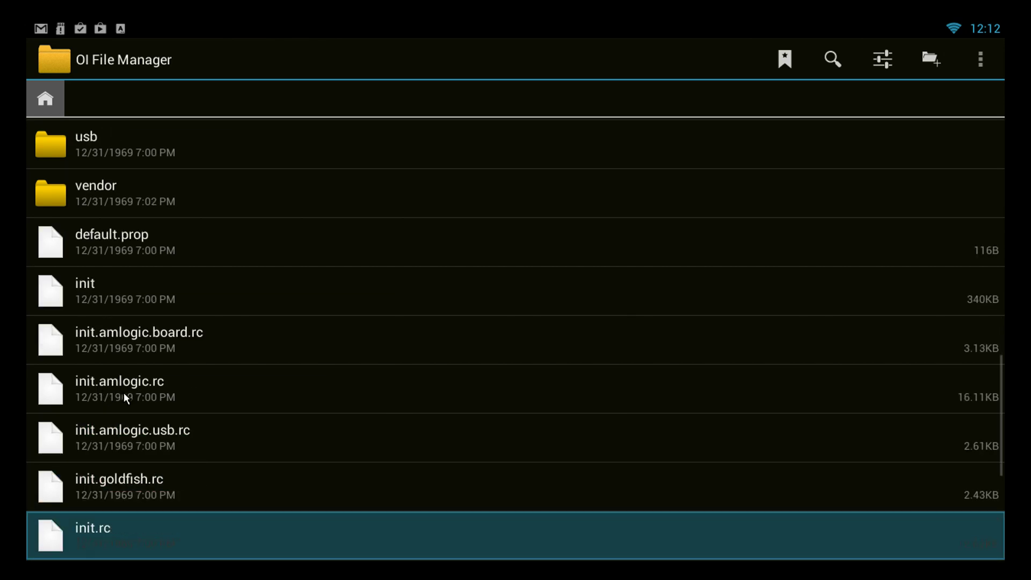
pyautogui.press('Down')
pyautogui.press('Down')
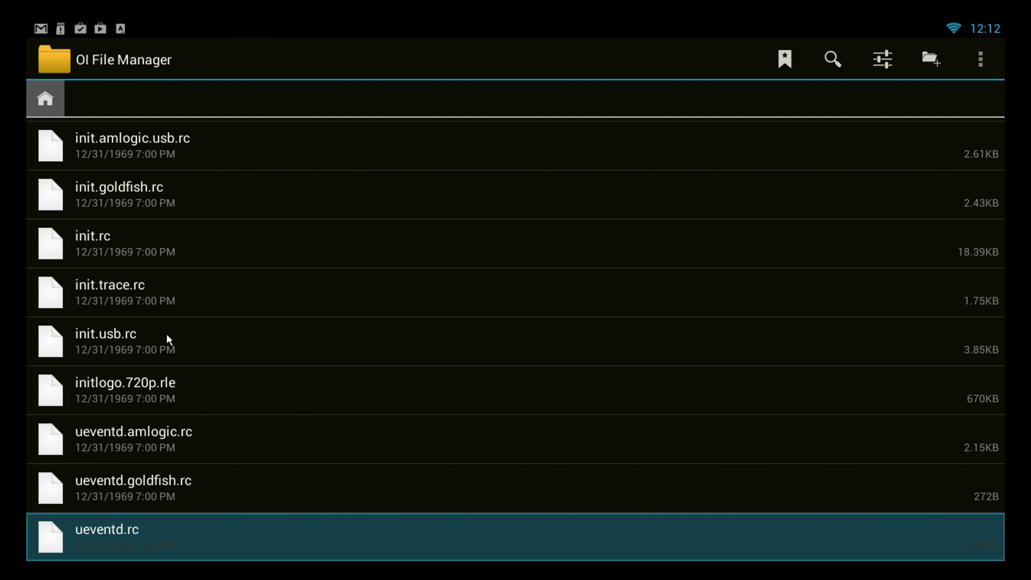
pyautogui.press('Home')
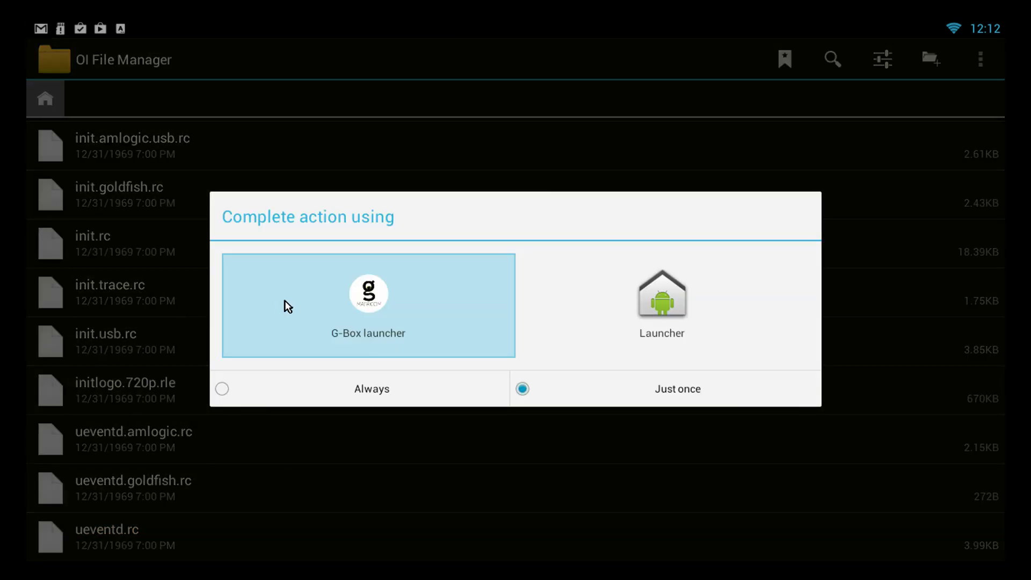
# - Go home with G-Box launcher just once, start a Play Store search, then recall the launcher chooser
pyautogui.click(305, 311)
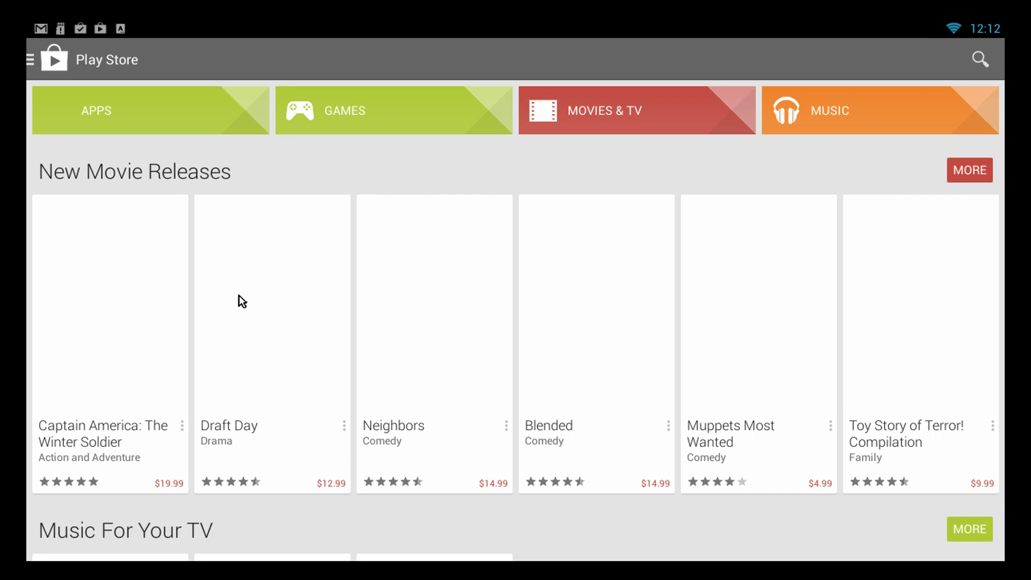
pyautogui.click(978, 56)
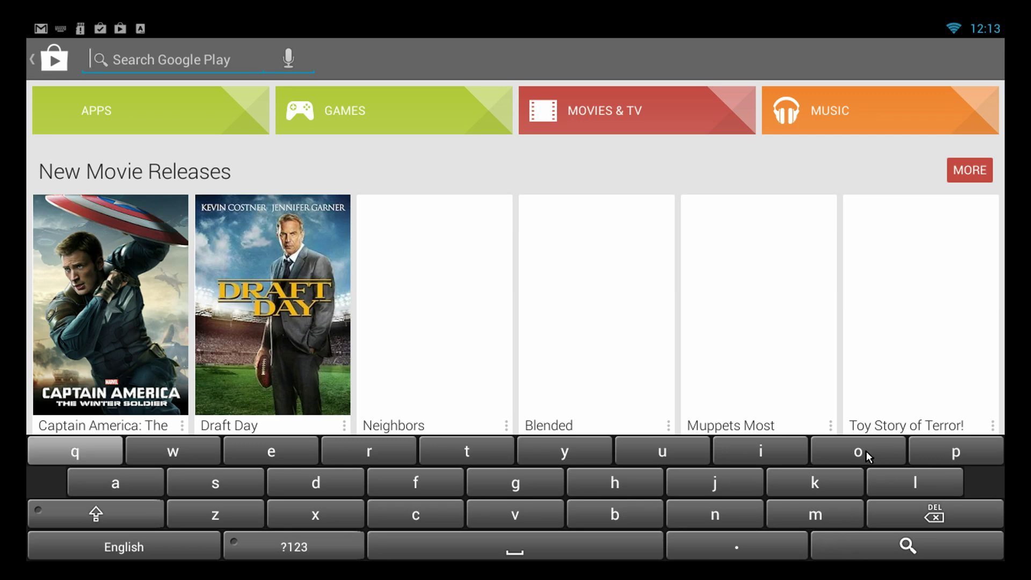
pyautogui.press('Home')
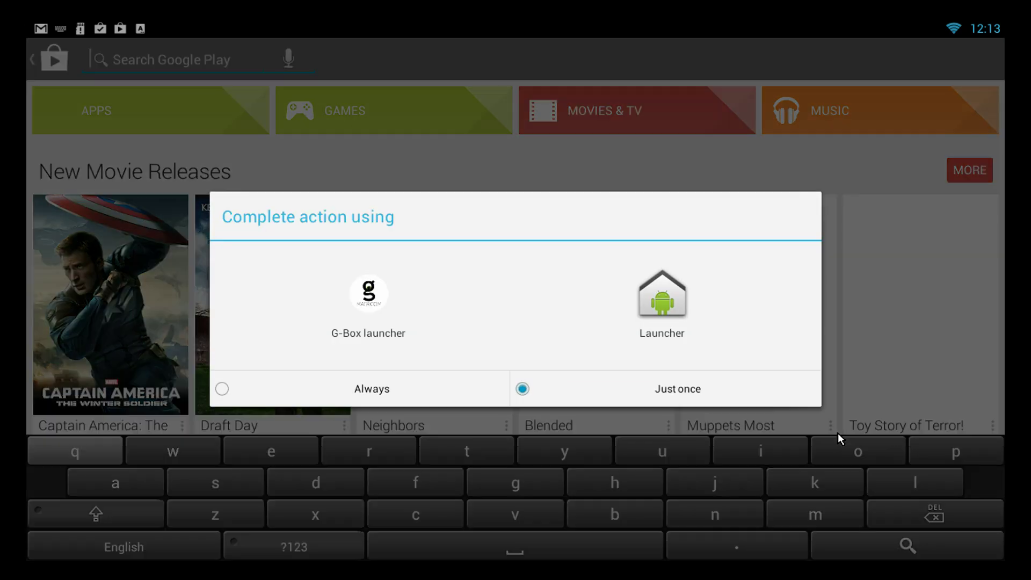
# - Pick G-Box launcher in the chooser and open the orange Settings tile
pyautogui.click(375, 301)
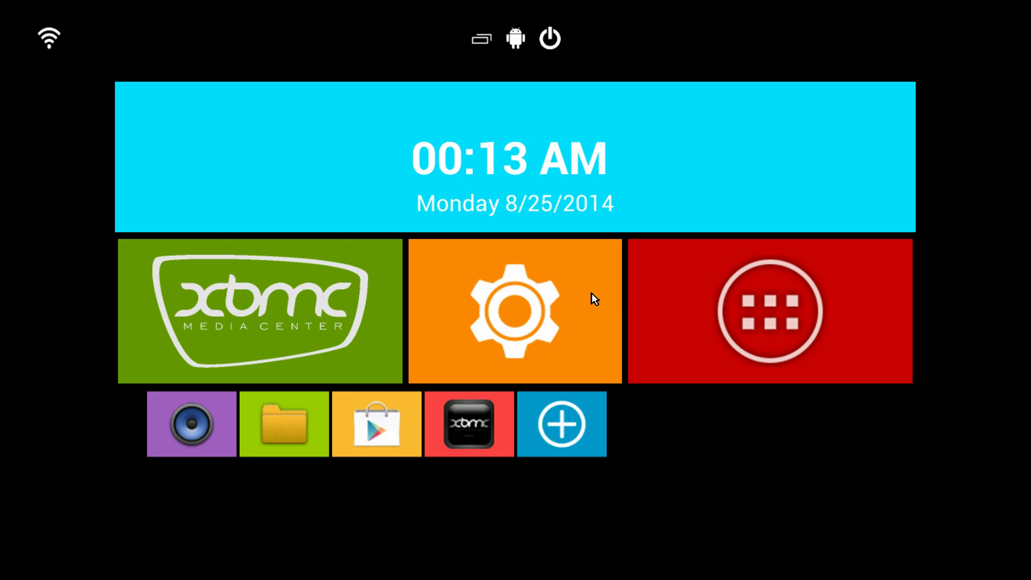
pyautogui.click(530, 302)
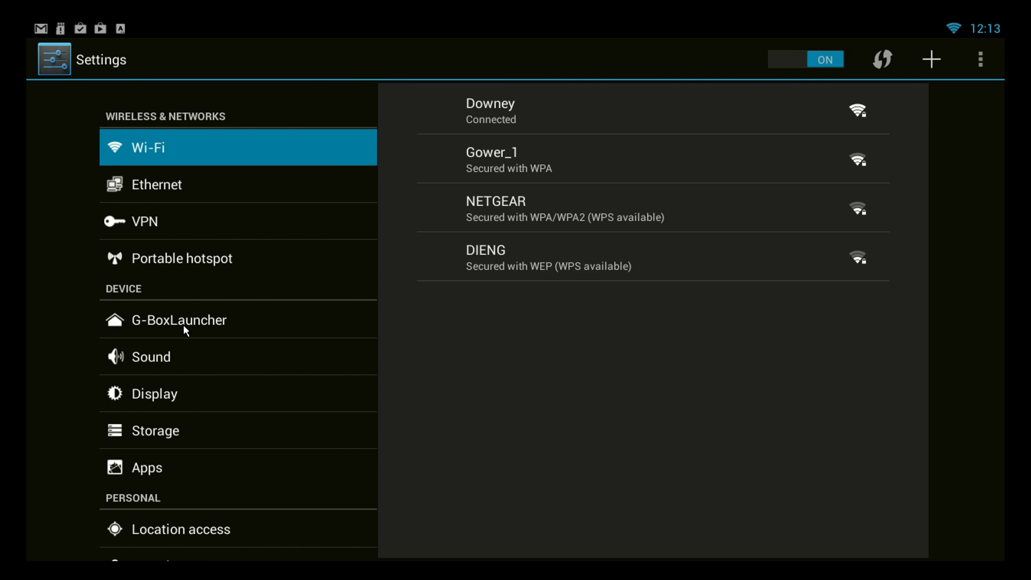
# - Set the G-BoxLauncher Background Color to Dark blue, then return to the main settings list
pyautogui.click(197, 326)
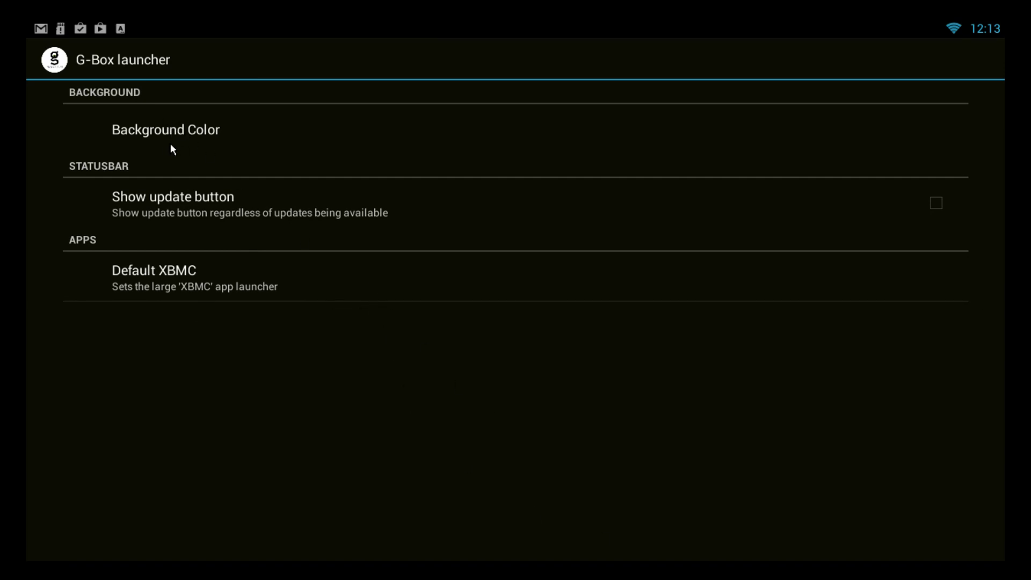
pyautogui.click(192, 142)
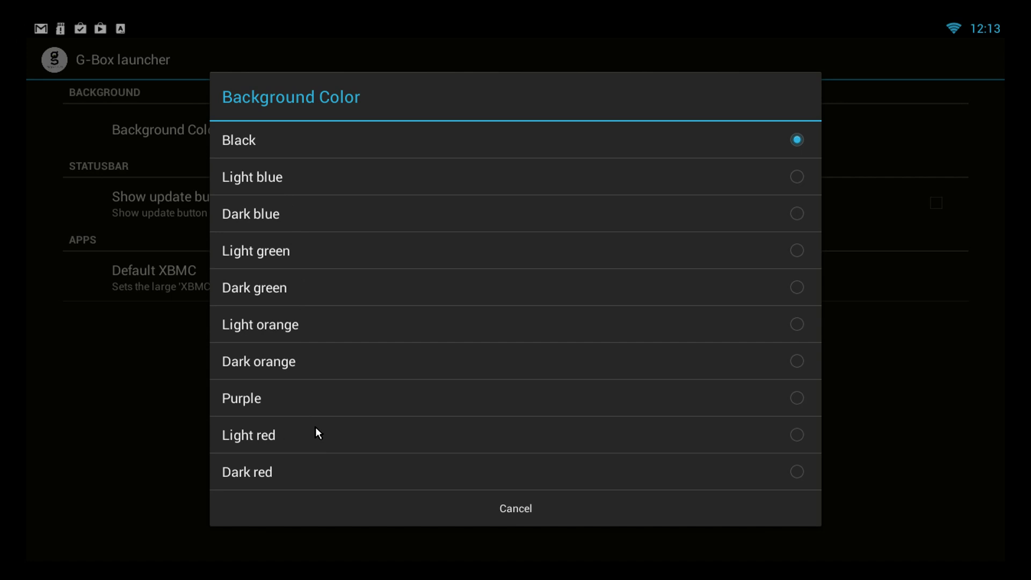
pyautogui.click(268, 222)
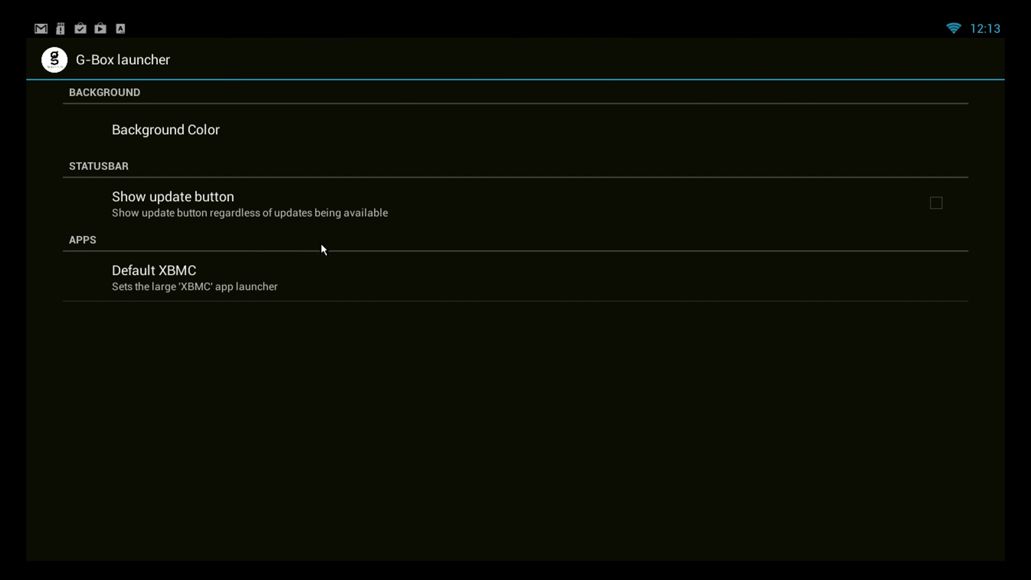
pyautogui.press('Escape')
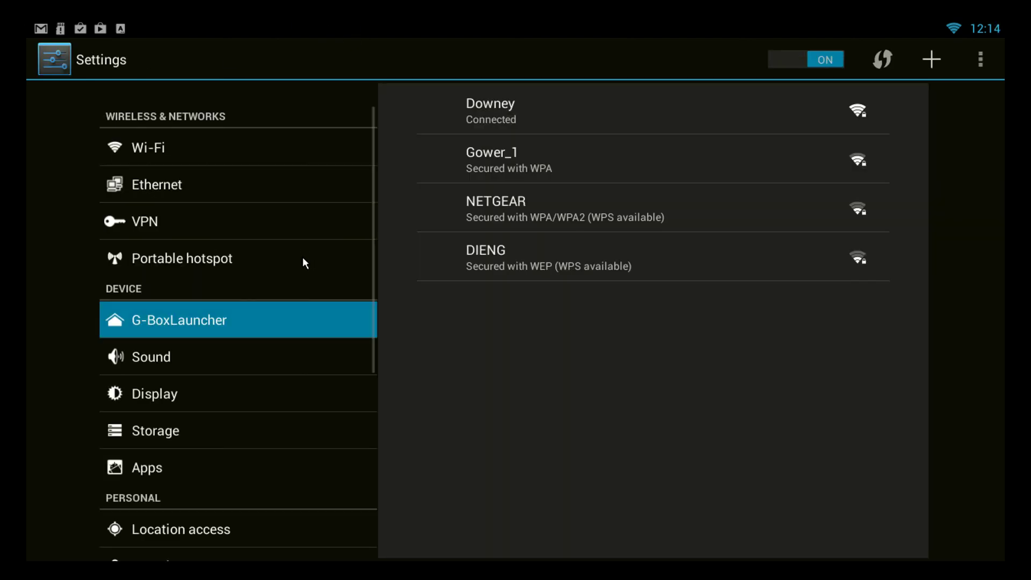
pyautogui.press('Escape')
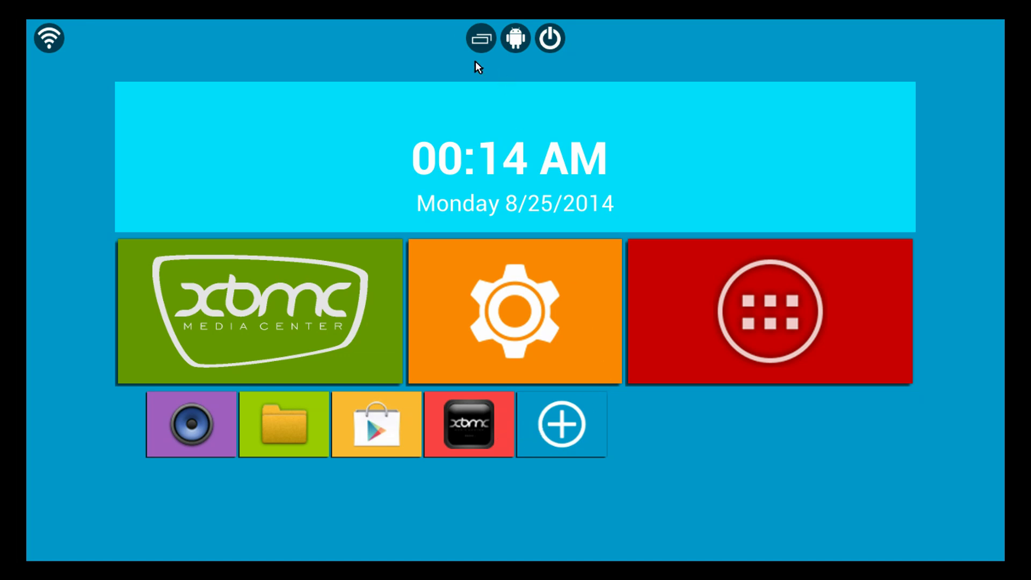
pyautogui.click(520, 317)
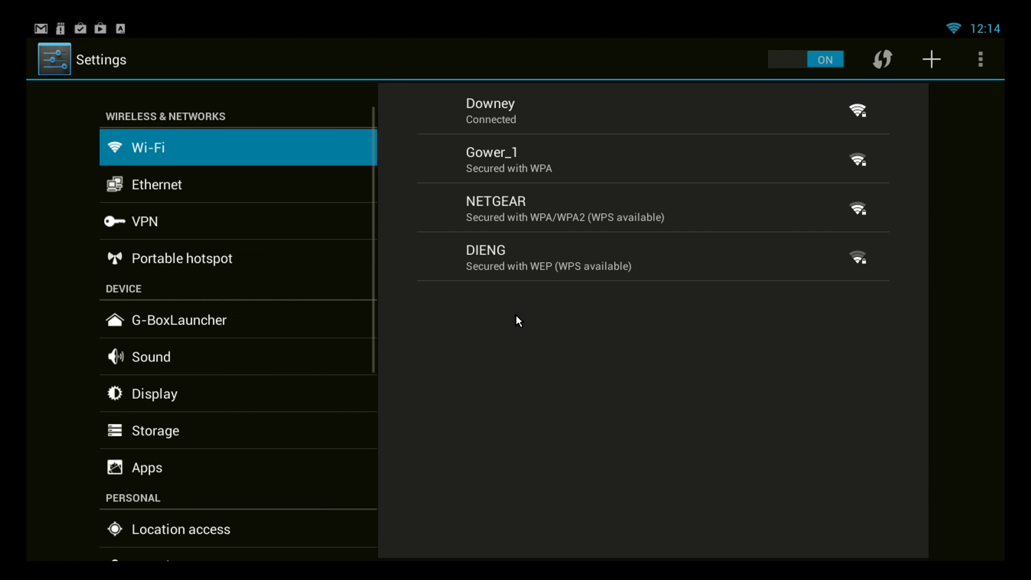
# - Change the G-BoxLauncher Background Color to Black and back out to the G-Box home screen
pyautogui.click(218, 333)
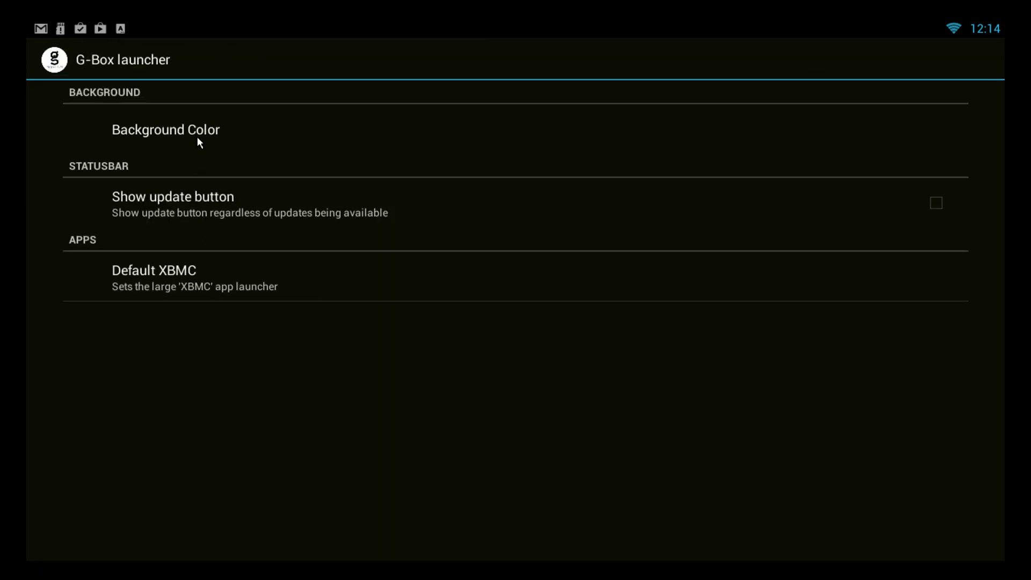
pyautogui.click(197, 142)
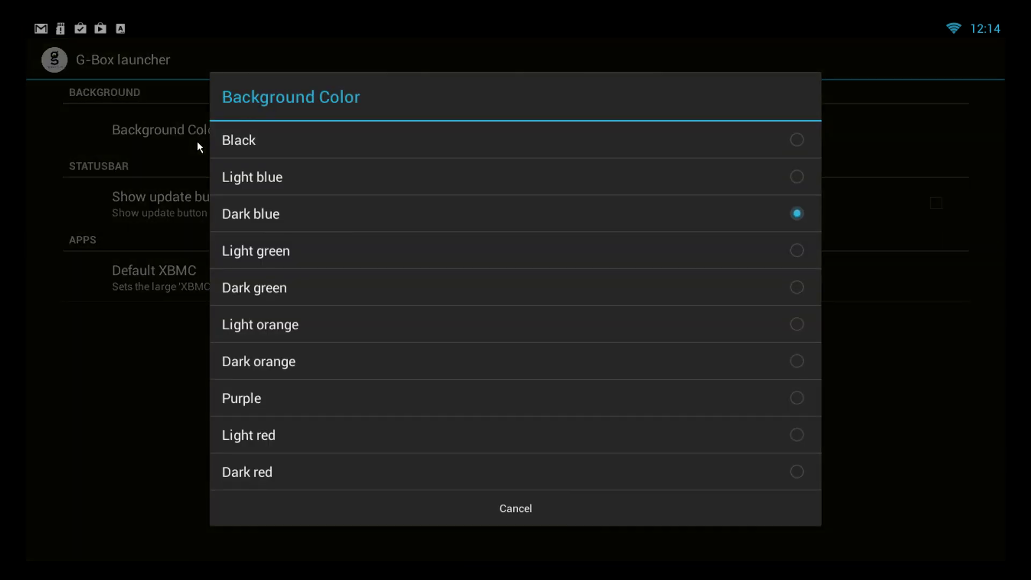
pyautogui.click(232, 152)
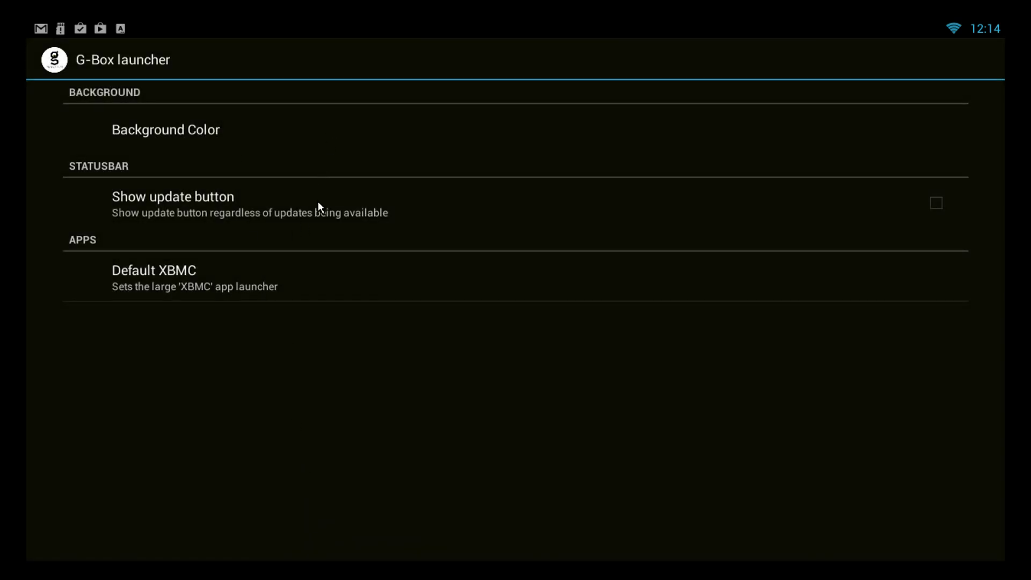
pyautogui.press('Escape')
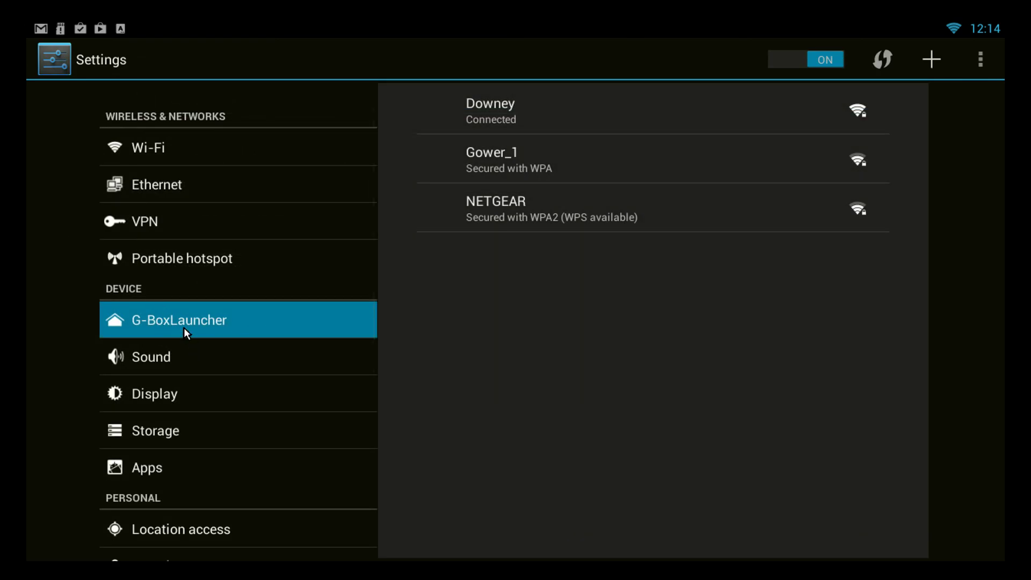
pyautogui.press('Escape')
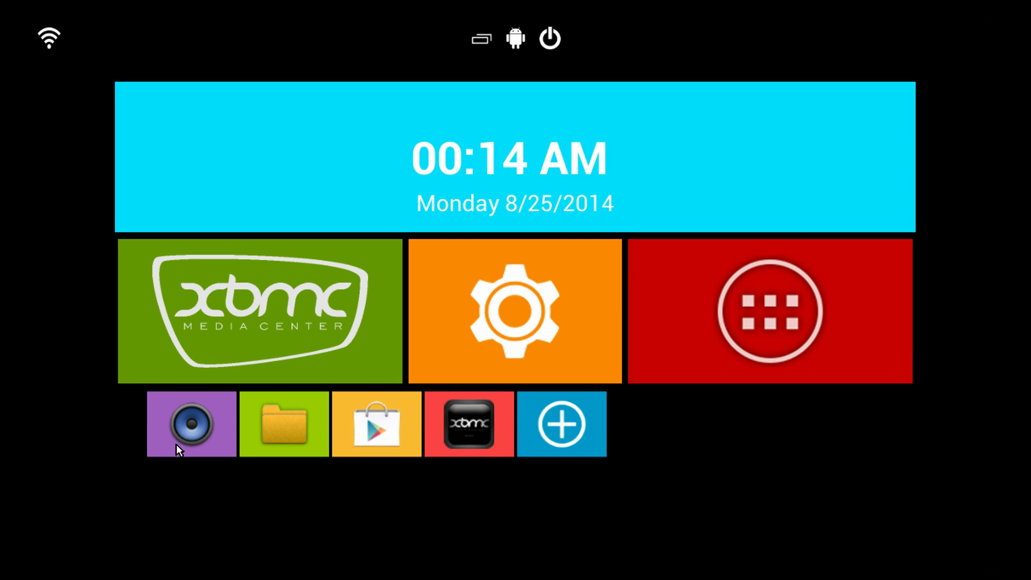
# - Turn on 'Show update button' in the G-BoxLauncher settings and return to the home screen
pyautogui.click(483, 311)
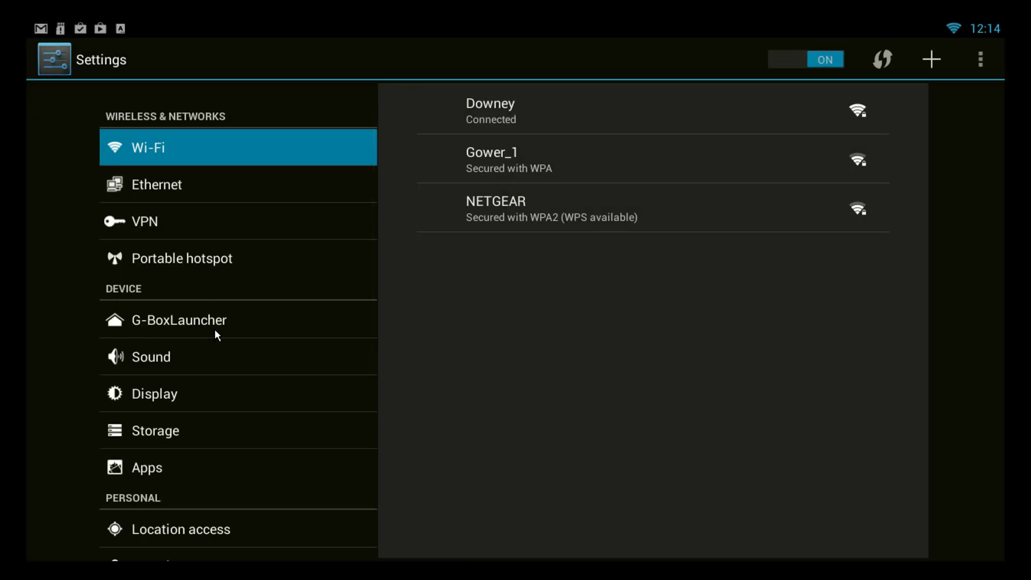
pyautogui.click(214, 320)
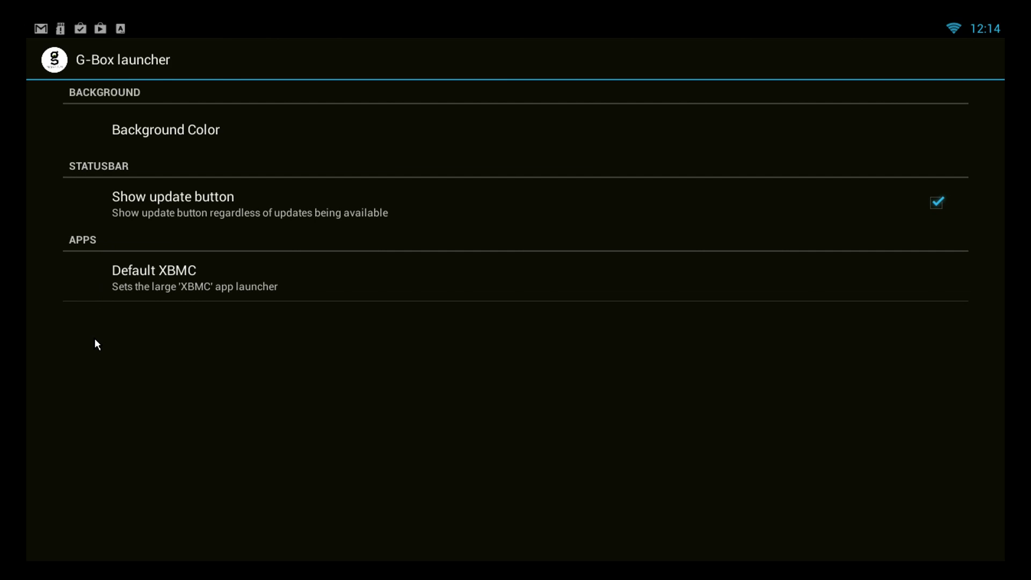
pyautogui.press('Escape')
pyautogui.press('Escape')
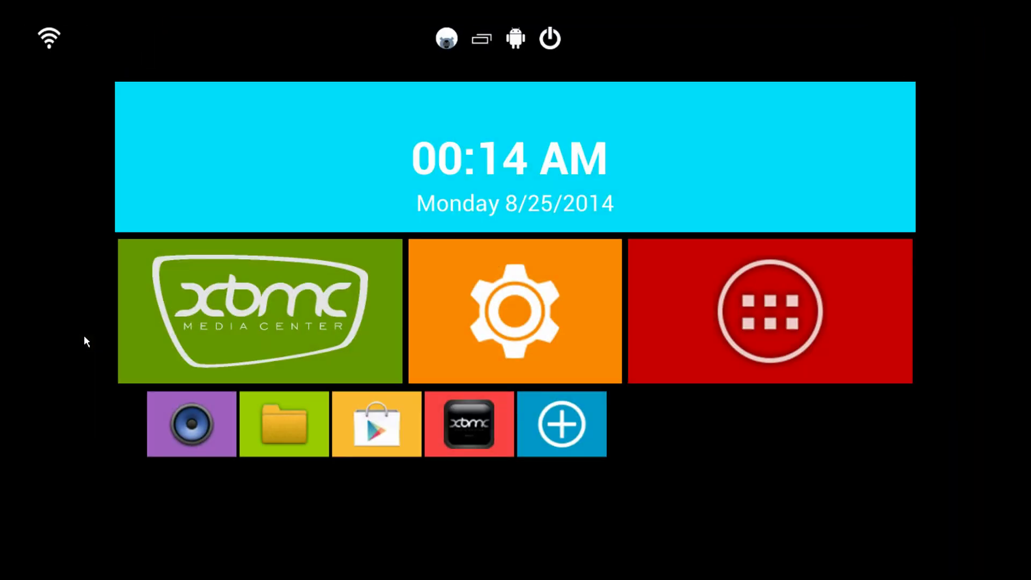
pyautogui.click(454, 41)
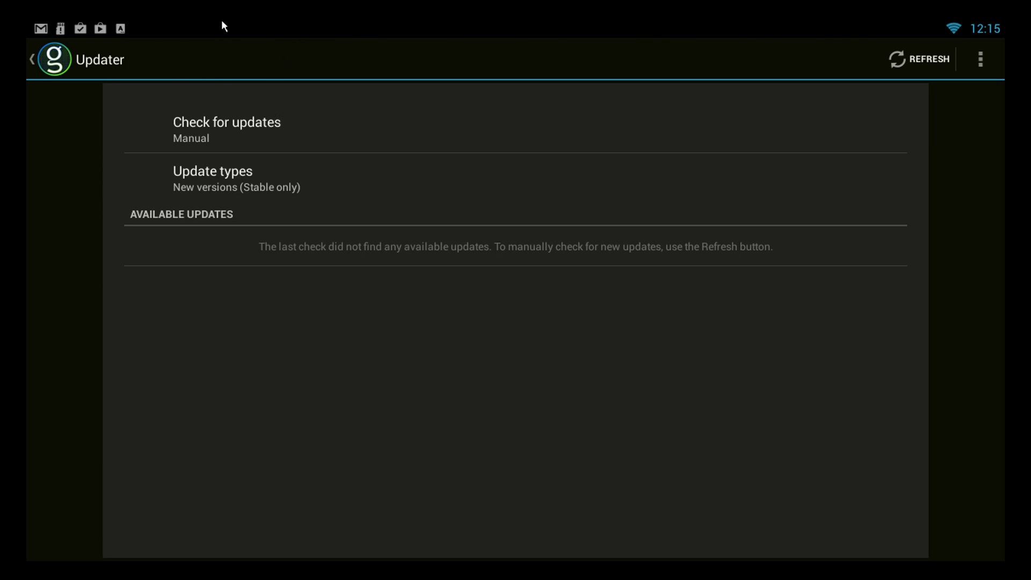
pyautogui.press('Home')
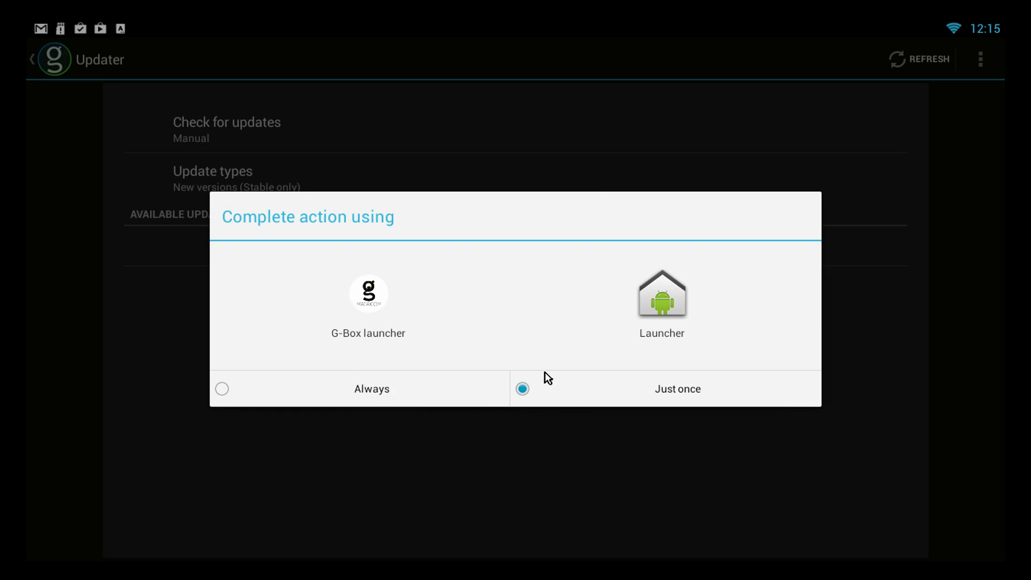
pyautogui.click(380, 329)
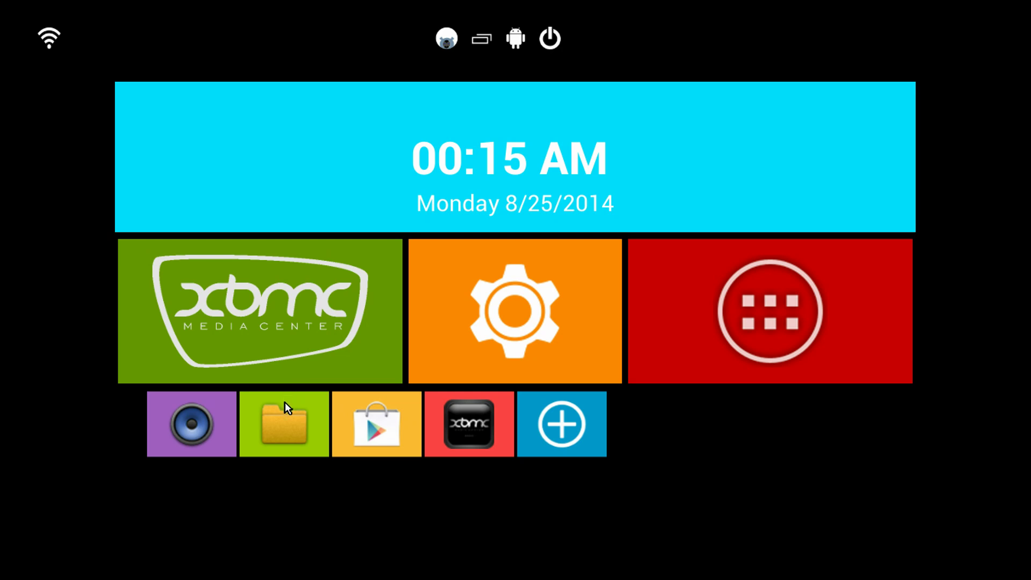
# - Browse OI File Manager to the storage list, open the empty external_sd folder, then return home via G-Box launcher
pyautogui.click(284, 429)
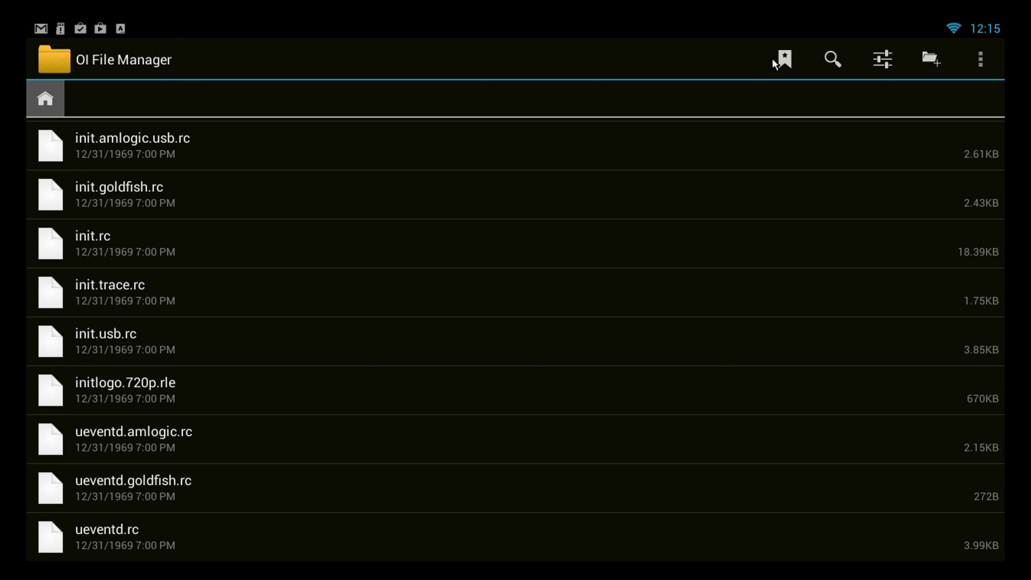
pyautogui.click(60, 60)
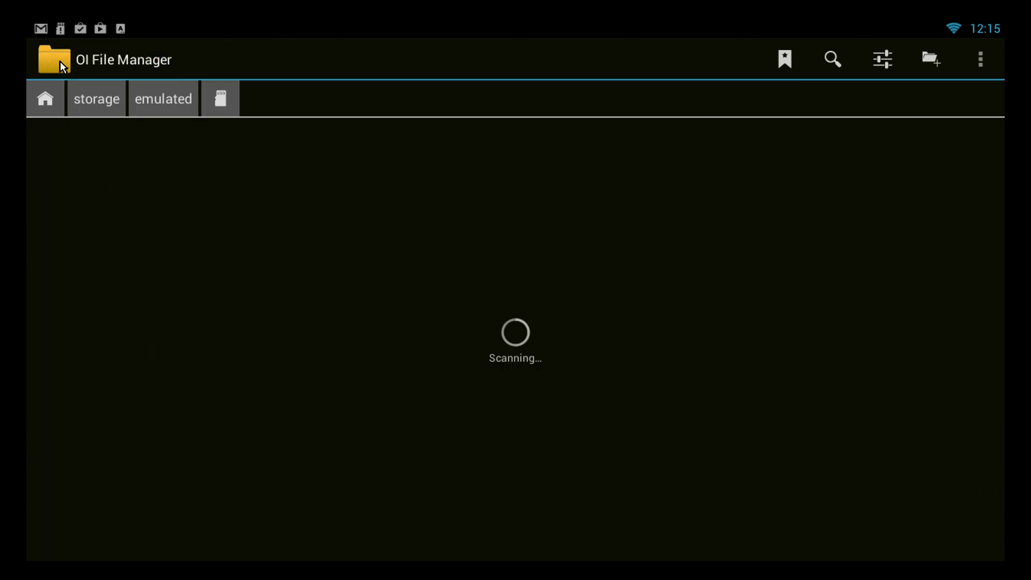
pyautogui.click(87, 97)
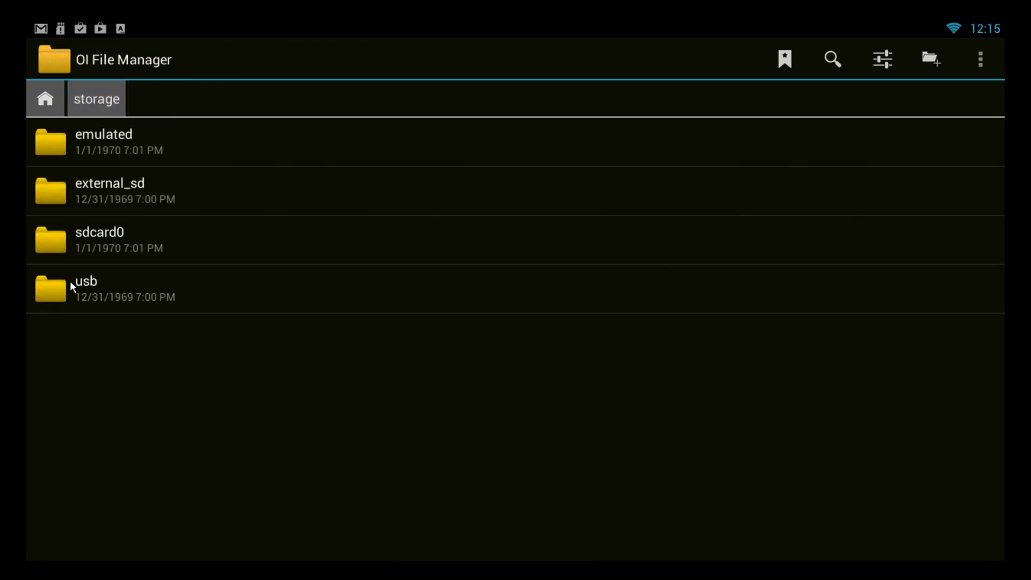
pyautogui.click(54, 195)
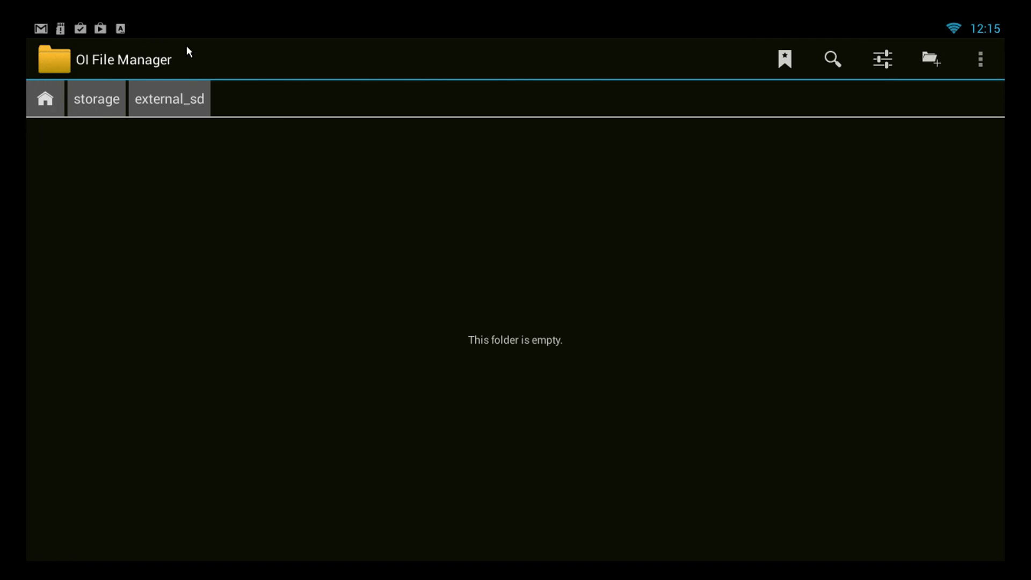
pyautogui.press('Home')
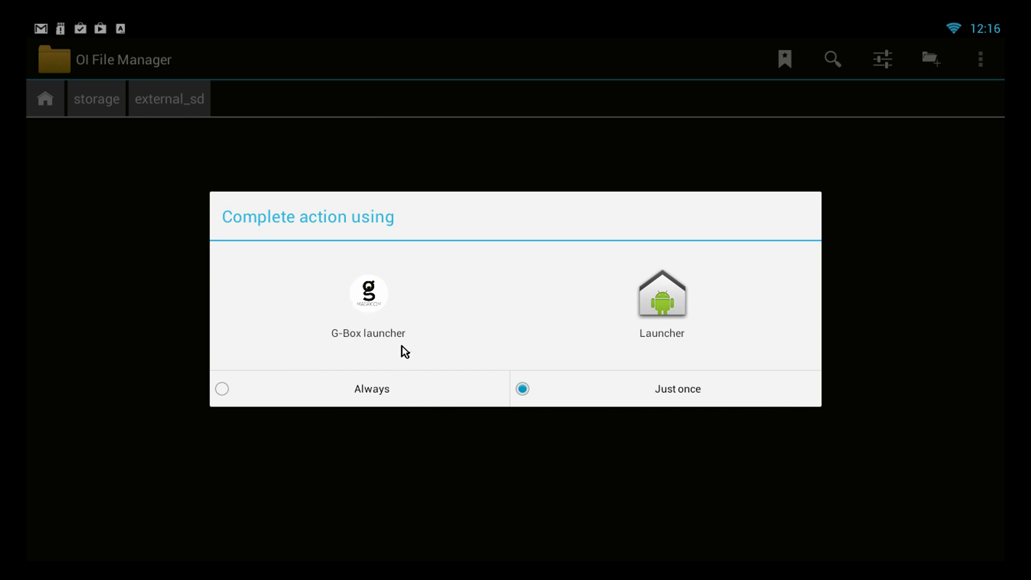
pyautogui.click(362, 304)
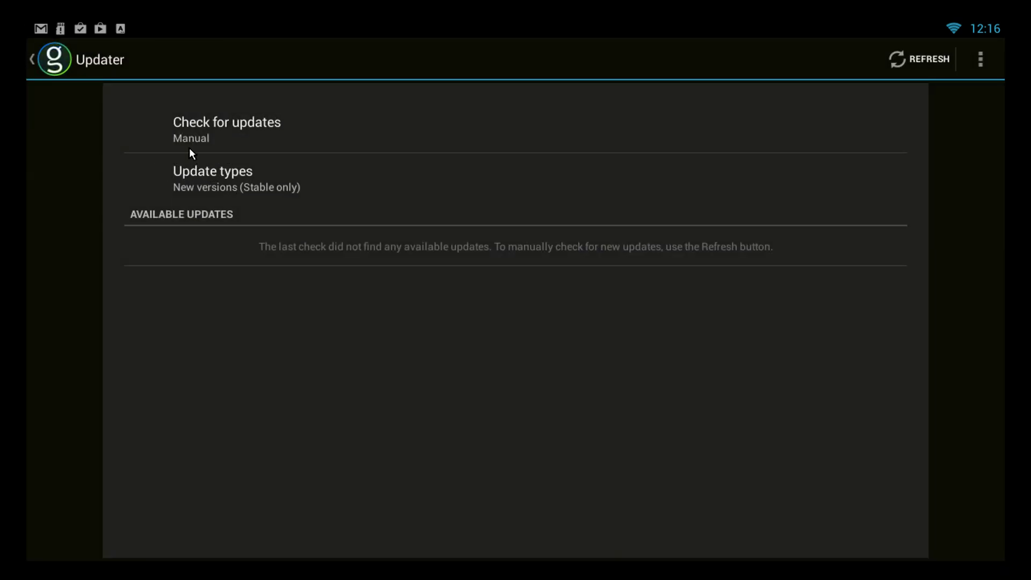
# - Leave the updater for the home screen and launch the small XBMC tile
pyautogui.rightClick(173, 237)
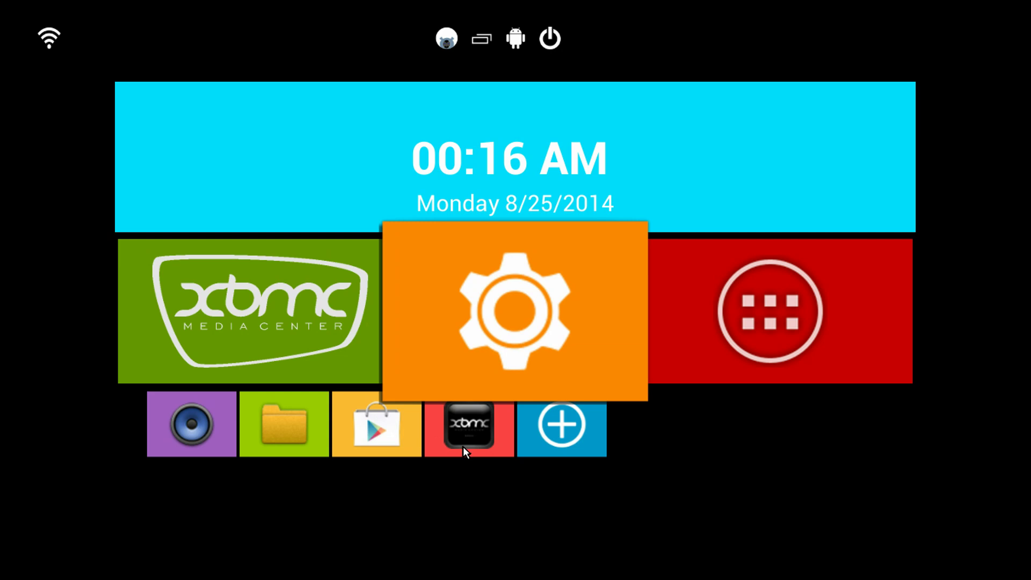
pyautogui.click(452, 426)
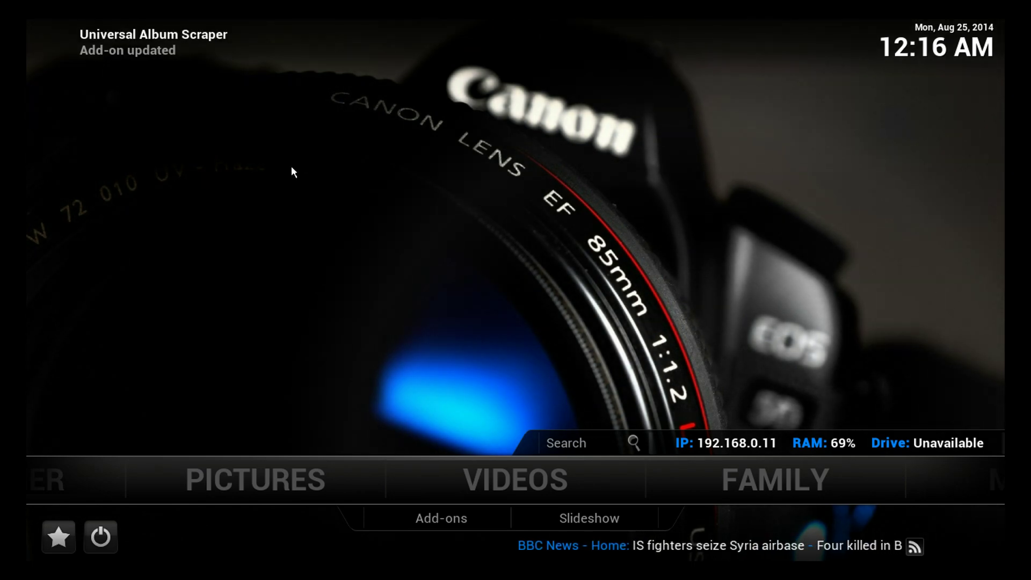
# - Look over XBMC's Pictures, Videos, Family, Music and Karaoke menu, then exit home choosing G-Box launcher
pyautogui.moveTo(530, 472)
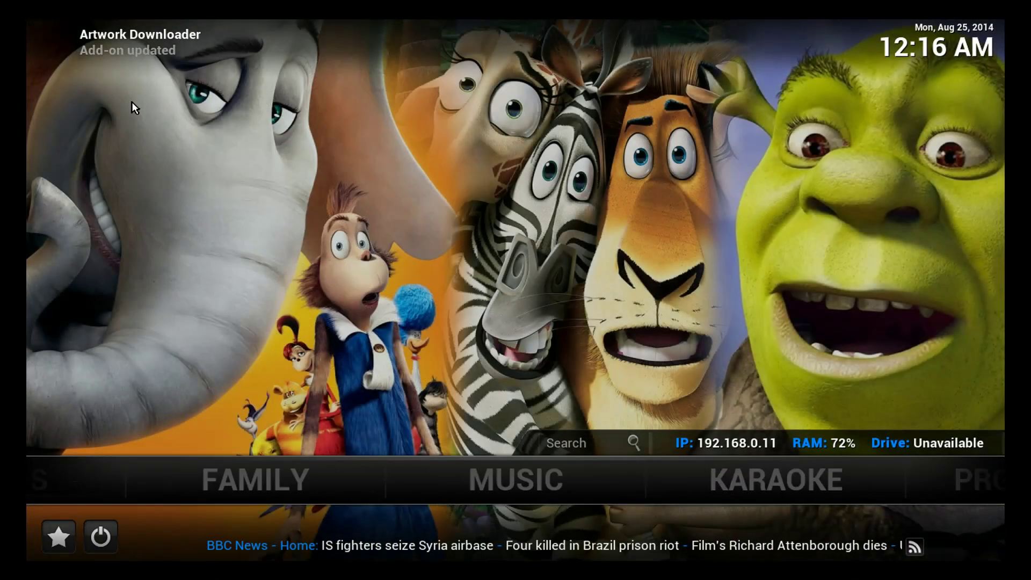
pyautogui.press('Home')
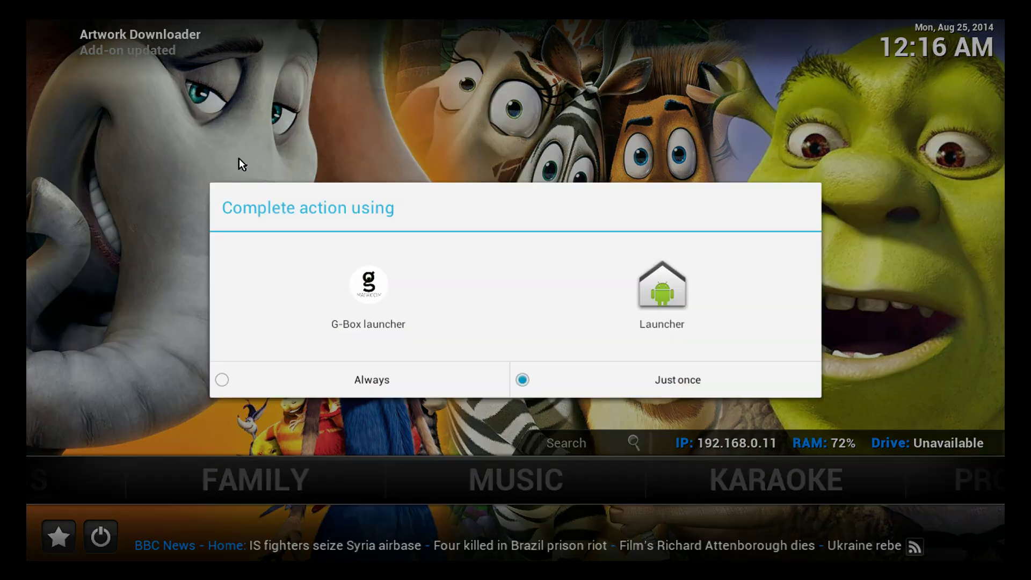
pyautogui.click(380, 302)
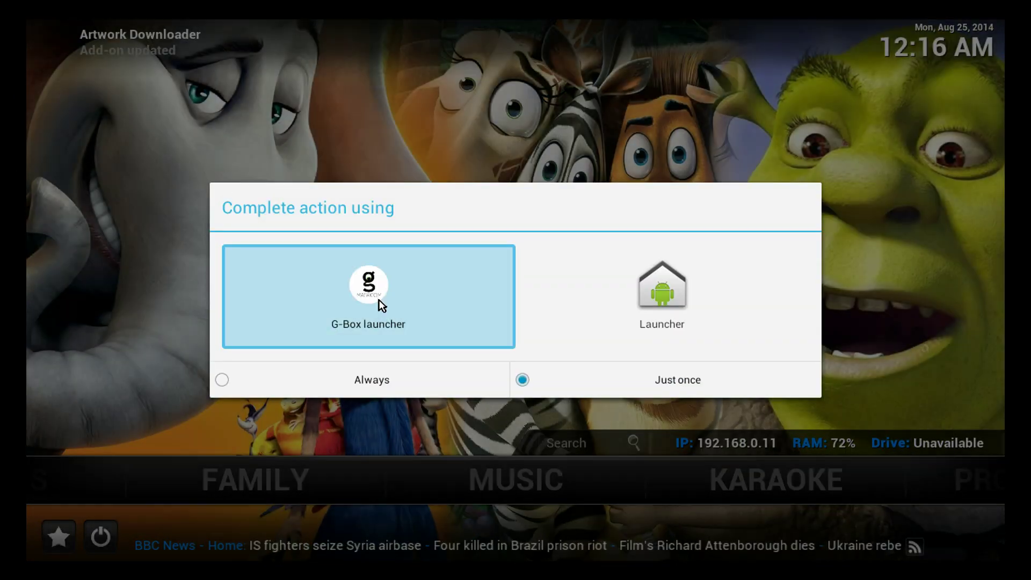